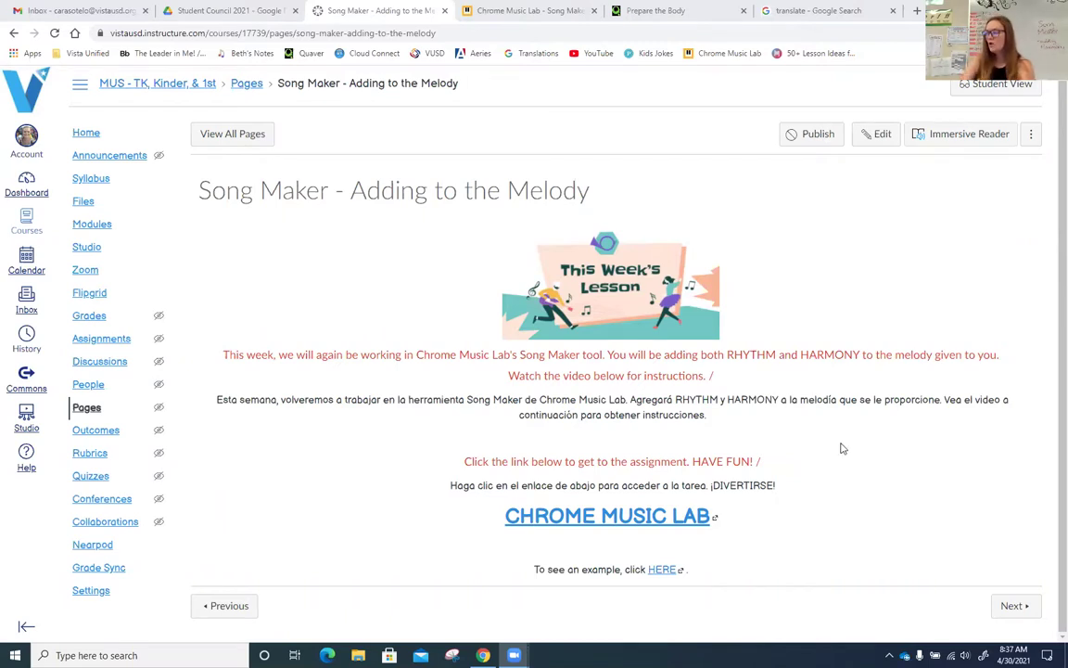
- Open the CHROME MUSIC LAB assignment link so the Song Maker song loads in a new tab
click(627, 525)
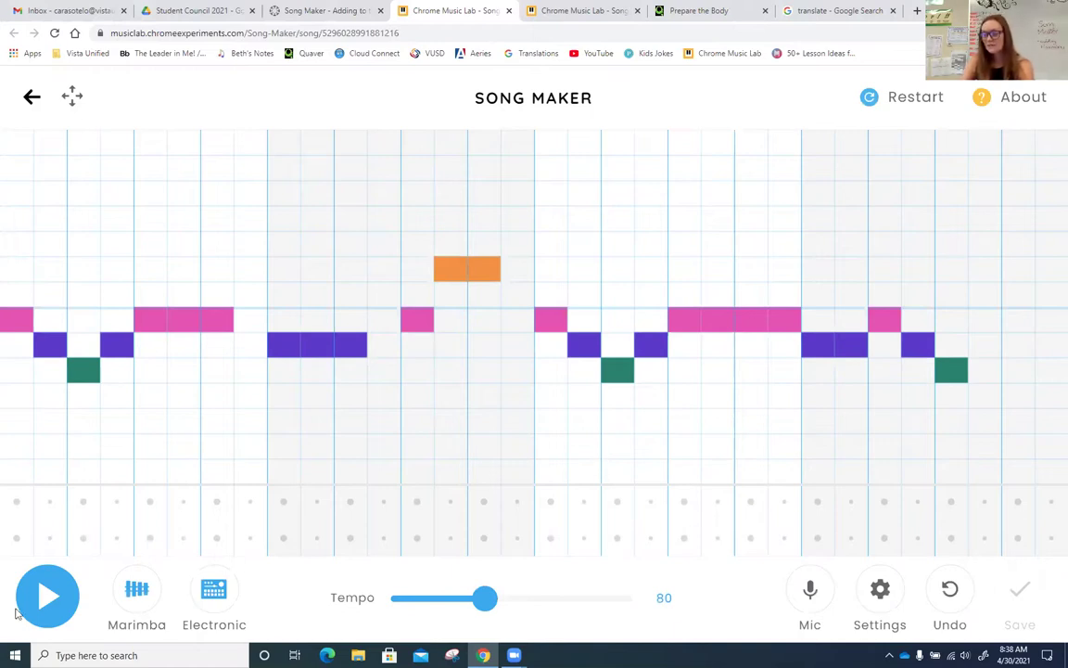
- Play the melody once, then switch sounds to Piano and Blocks and raise tempo to 93
click(46, 601)
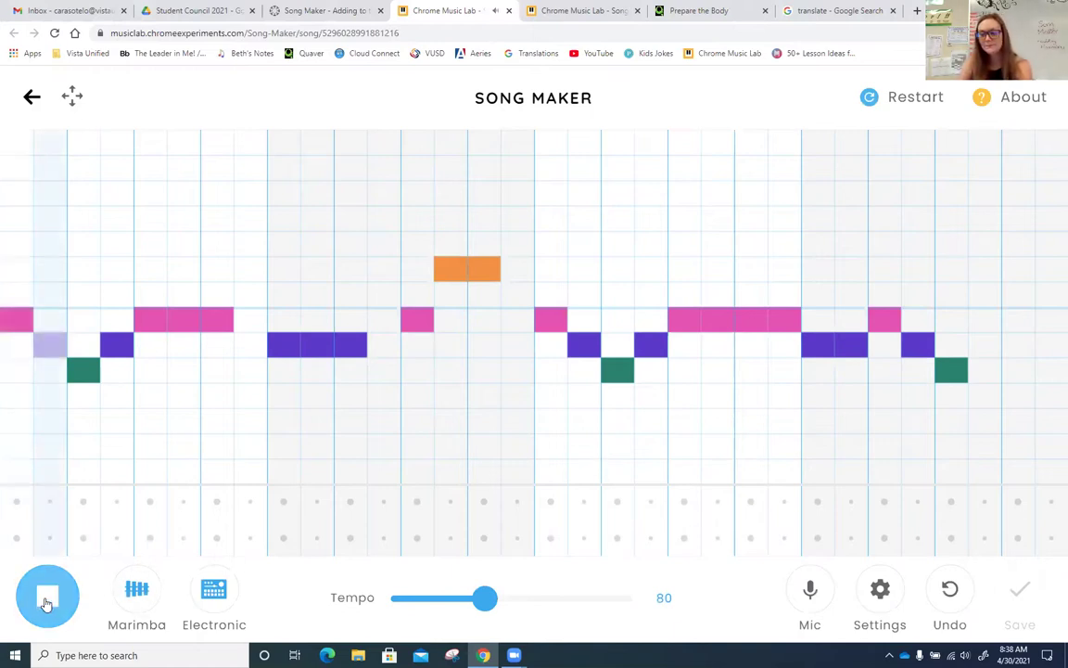
key(XF86AudioLowerVolume)
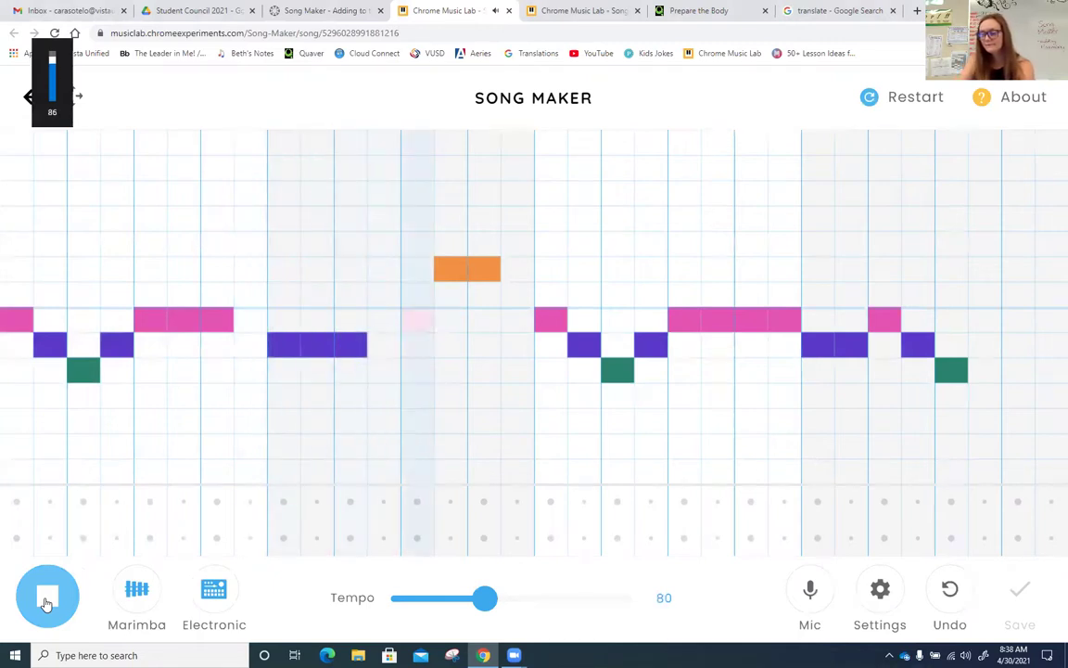
click(46, 601)
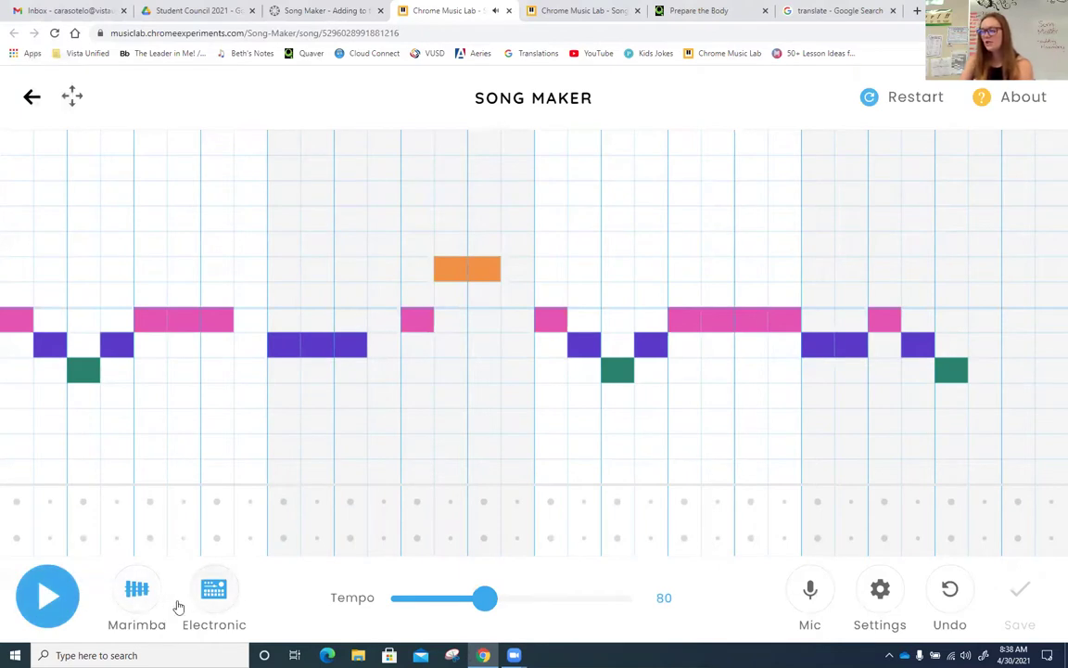
click(135, 593)
click(210, 598)
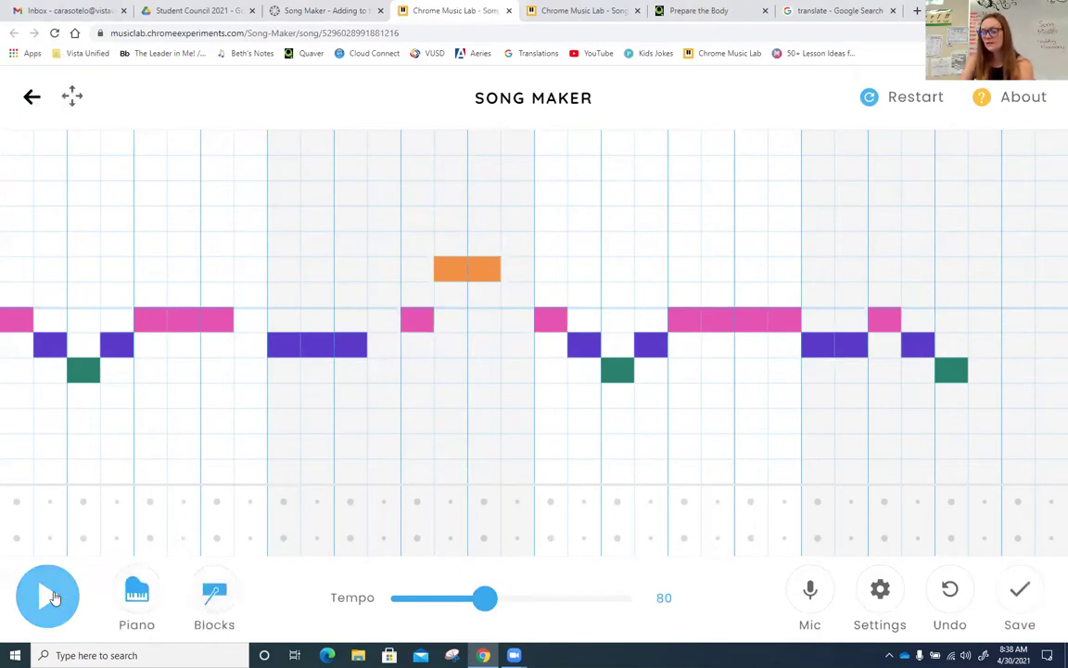
mouse_move(486, 602)
mouse_down()
mouse_move(563, 601)
mouse_move(503, 604)
mouse_up()
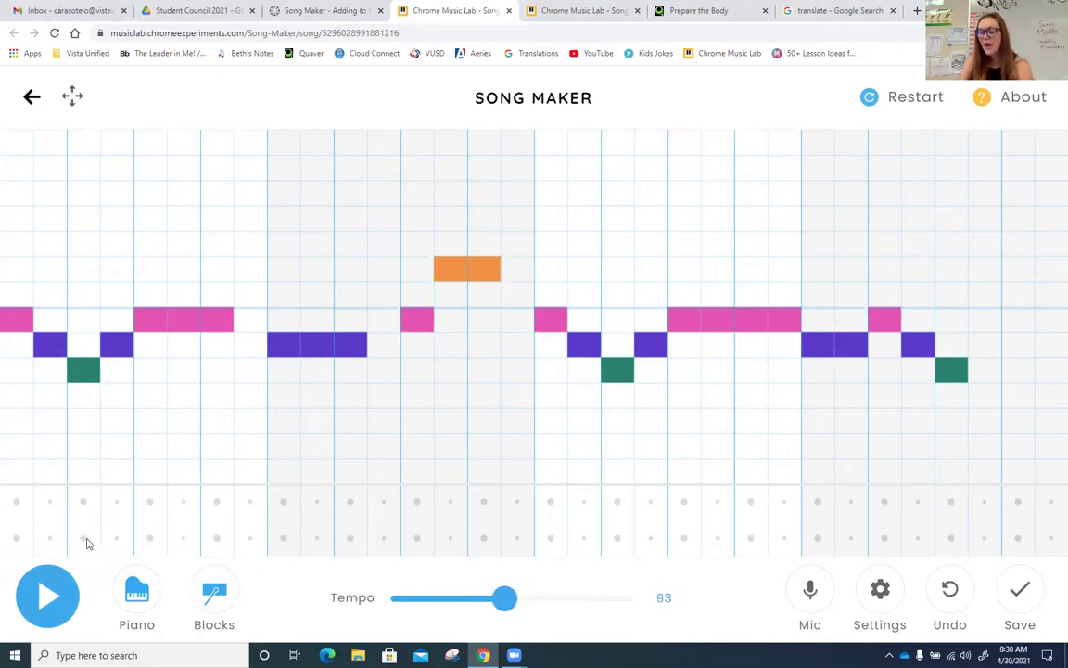
- Fill the percussion rows with a rhythm of low and high hits across all four bars
click(16, 538)
click(50, 538)
click(83, 502)
click(116, 502)
click(150, 538)
click(184, 538)
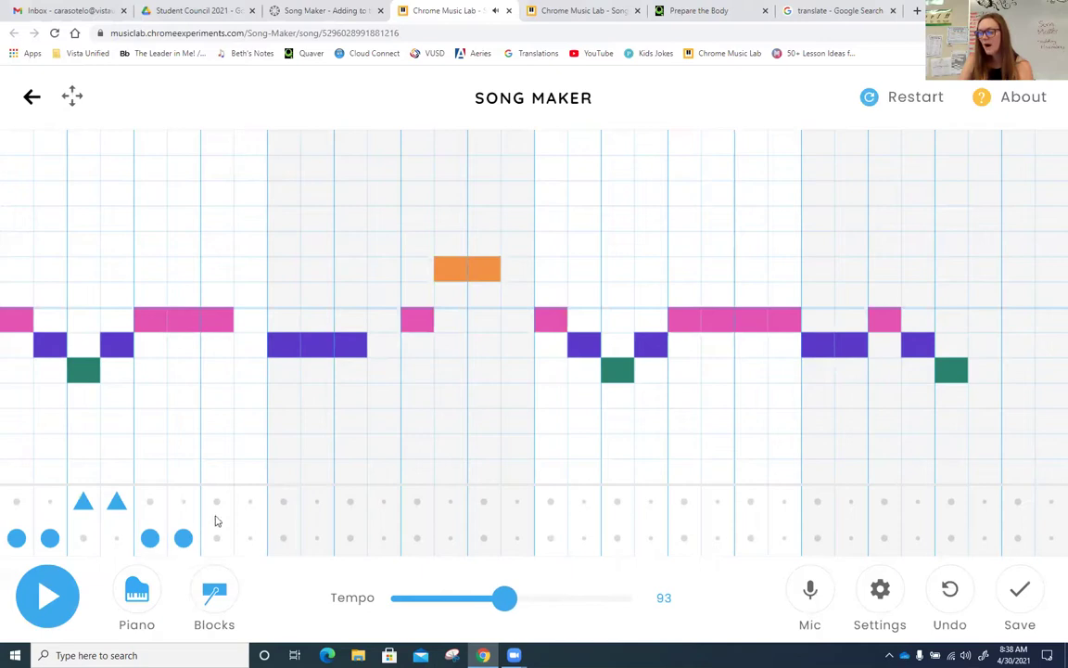
click(216, 502)
click(250, 501)
click(317, 537)
click(517, 537)
click(618, 538)
click(685, 538)
click(783, 501)
click(818, 502)
click(917, 502)
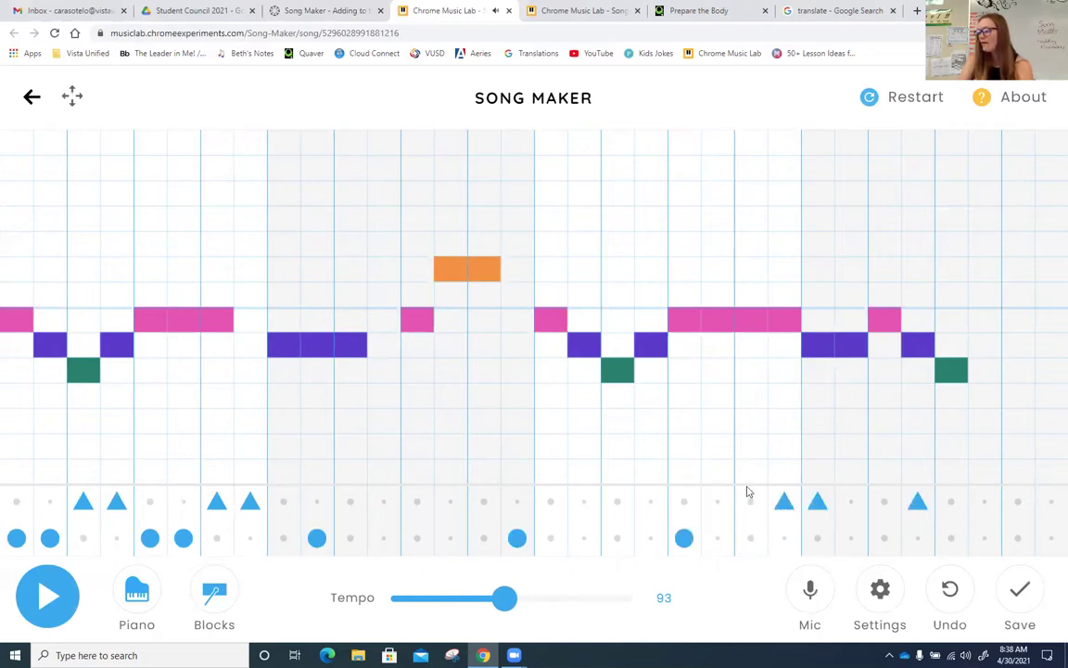
drag(446, 516, 518, 505)
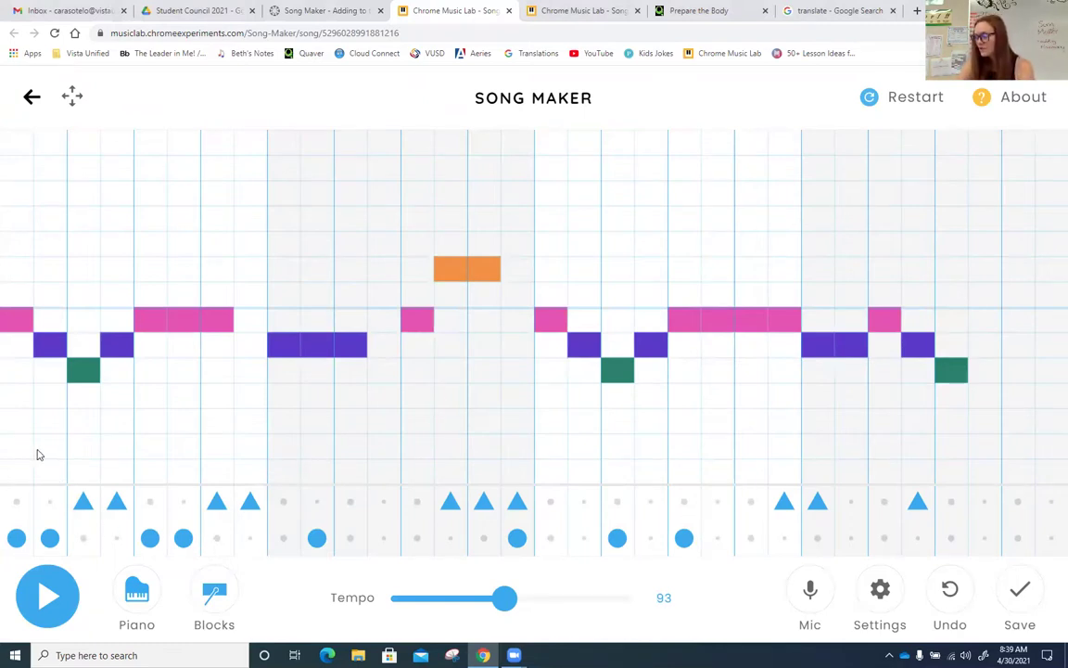
- Add low and high harmony notes on the first beat, slow tempo to 47, and play
click(16, 397)
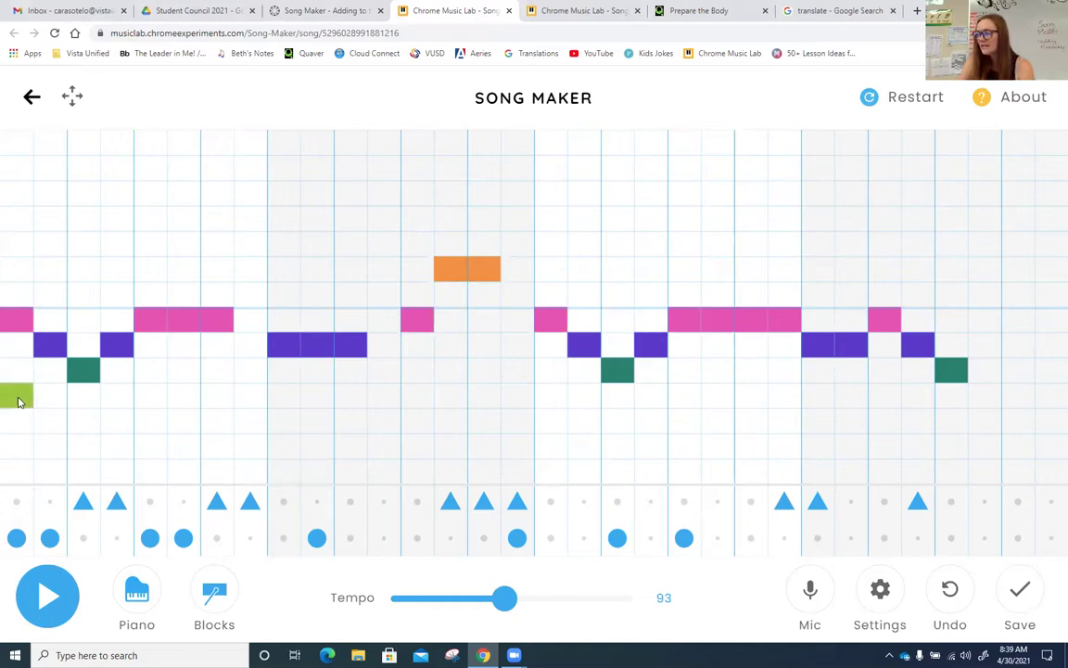
click(18, 244)
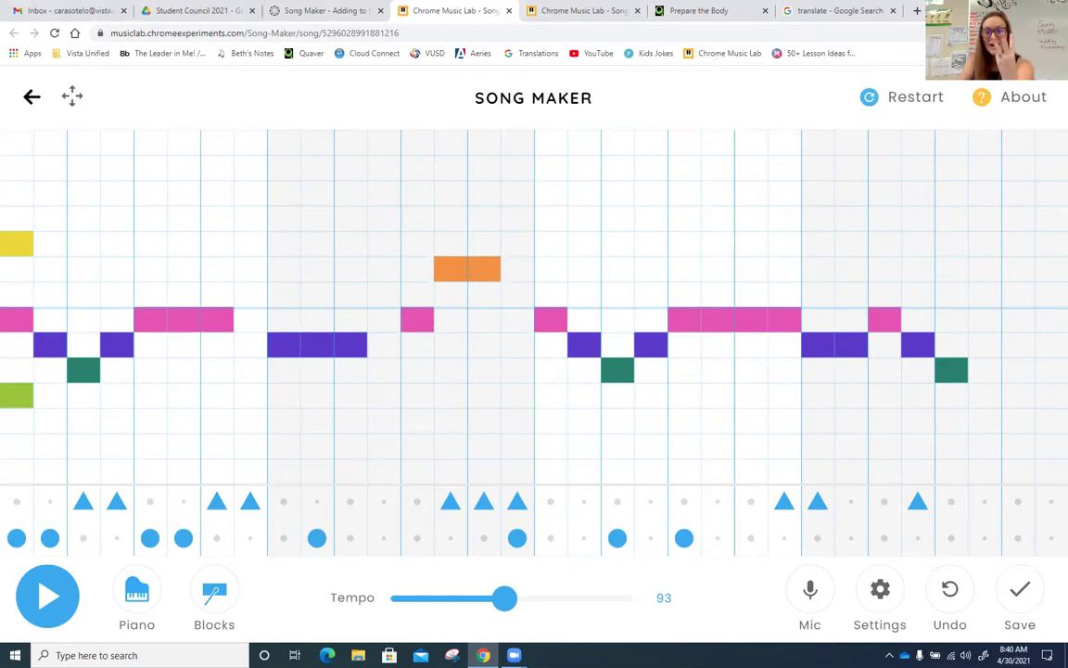
drag(505, 598, 408, 599)
click(51, 599)
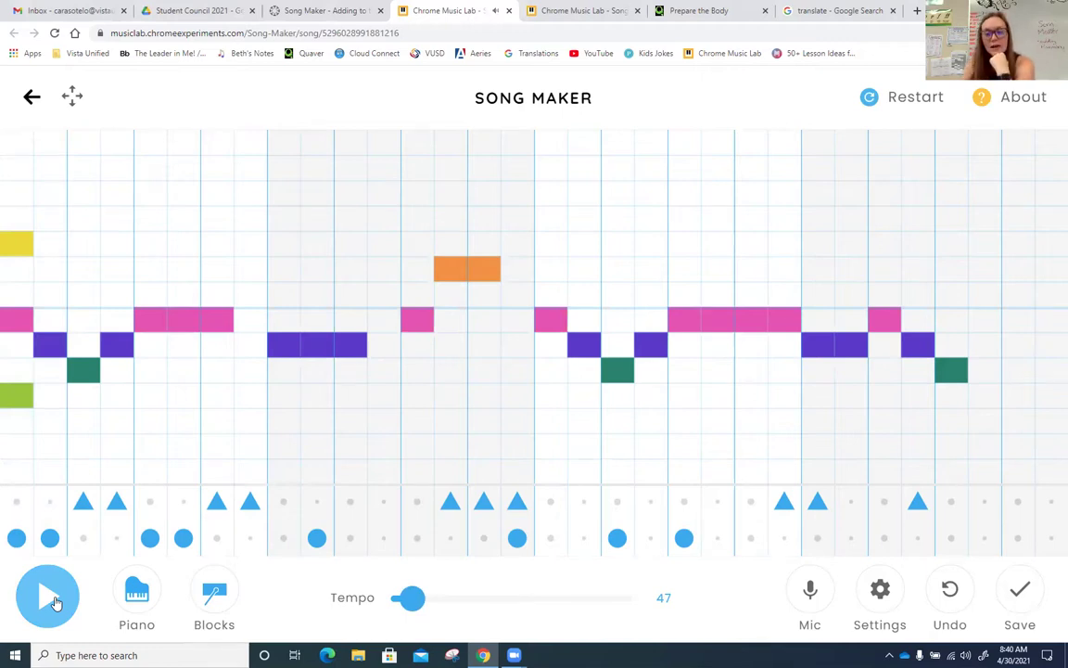
- Rework the first-beat chord with teal and orange notes, removing the yellow one, and listen
click(11, 371)
click(17, 269)
click(21, 243)
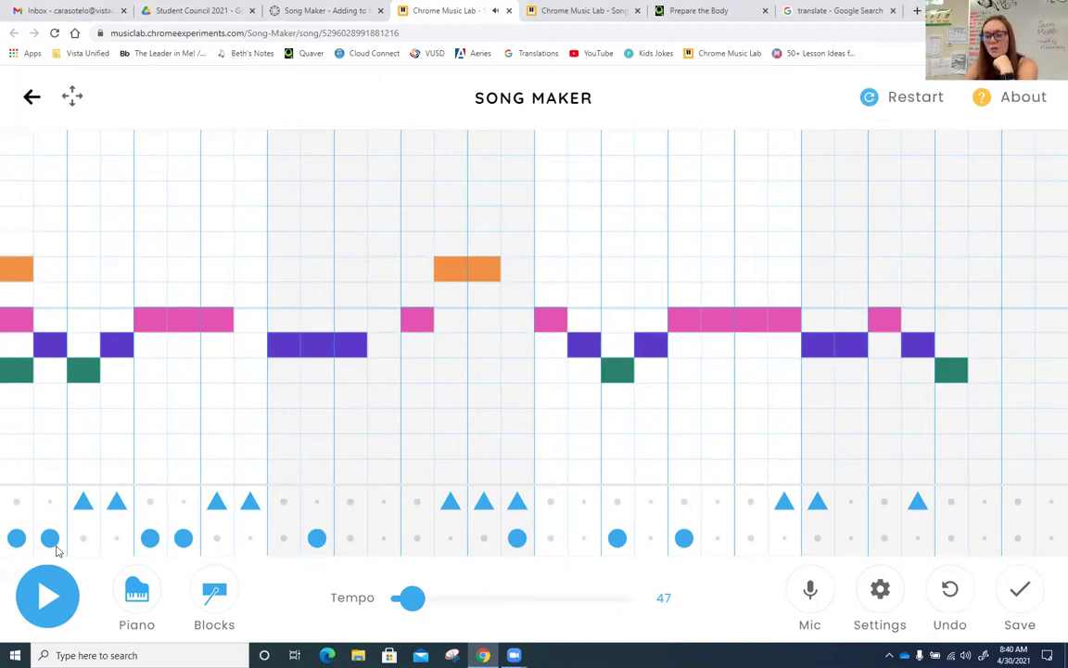
click(50, 599)
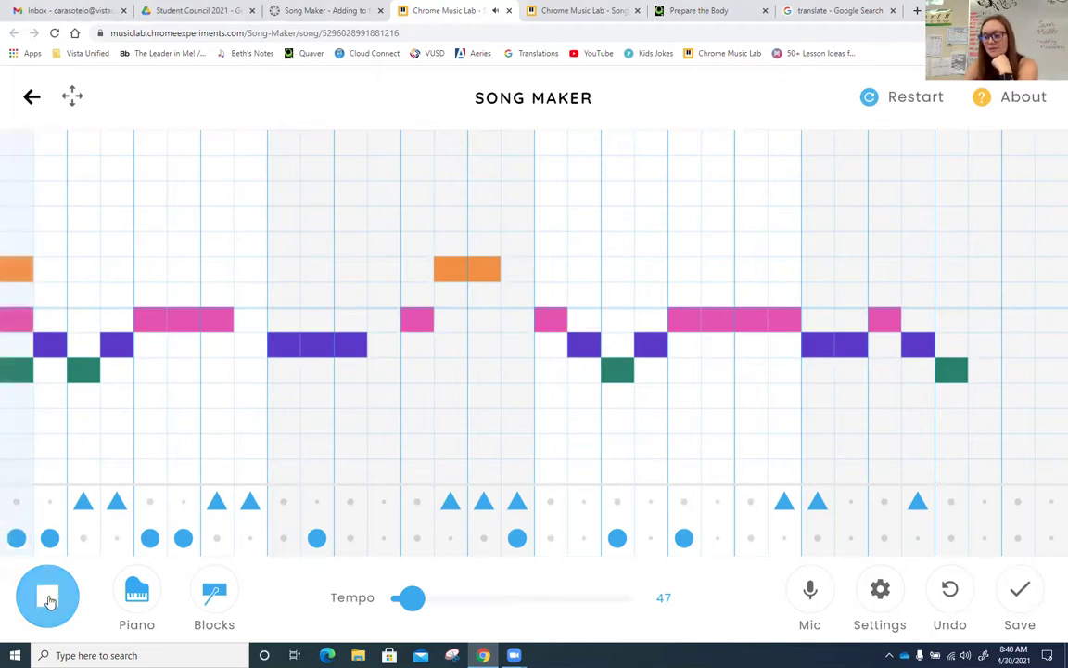
click(50, 599)
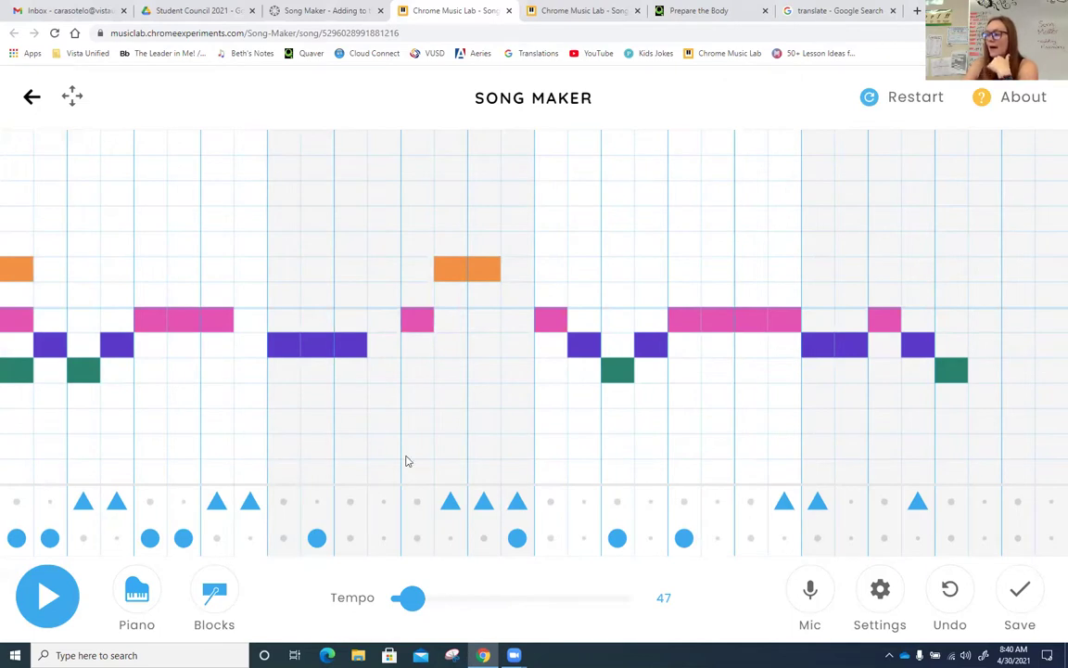
- Add green and red harmony bars around the long purple note, plus a green note above the orange one
drag(283, 394, 355, 397)
drag(291, 298, 358, 299)
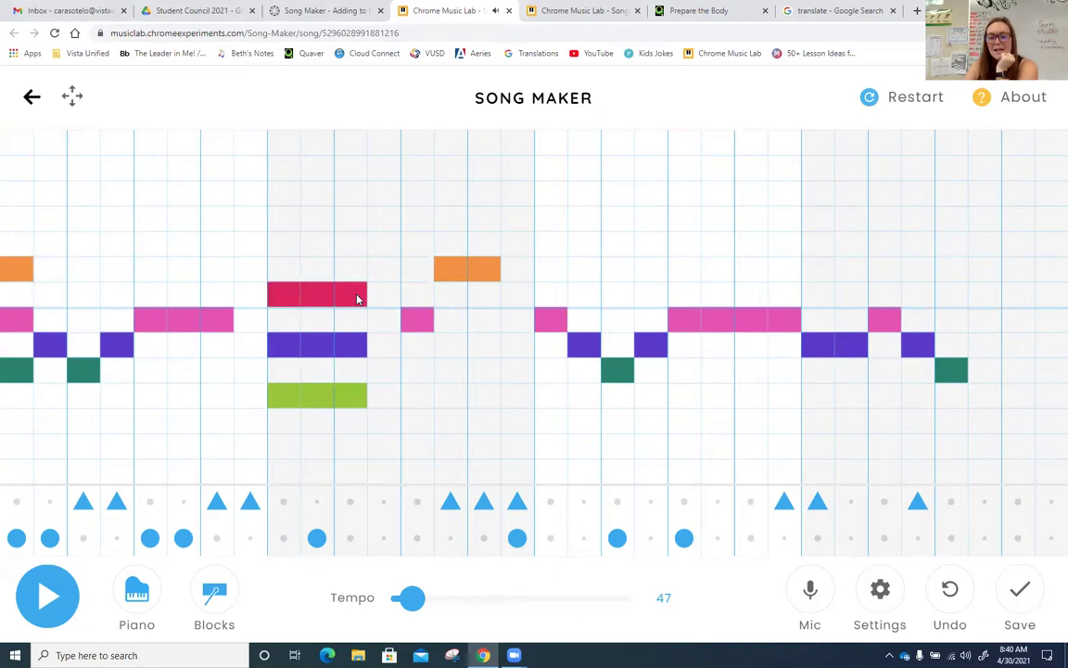
click(454, 222)
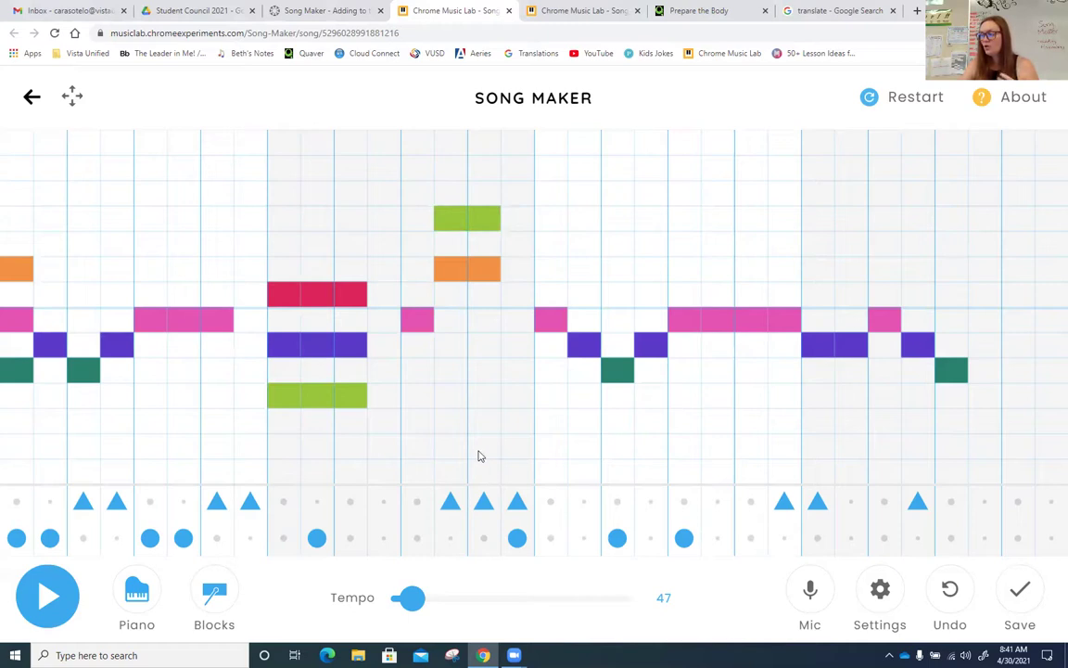
- Listen to the song, then replace the third-measure green note with a teal note one row higher
click(48, 597)
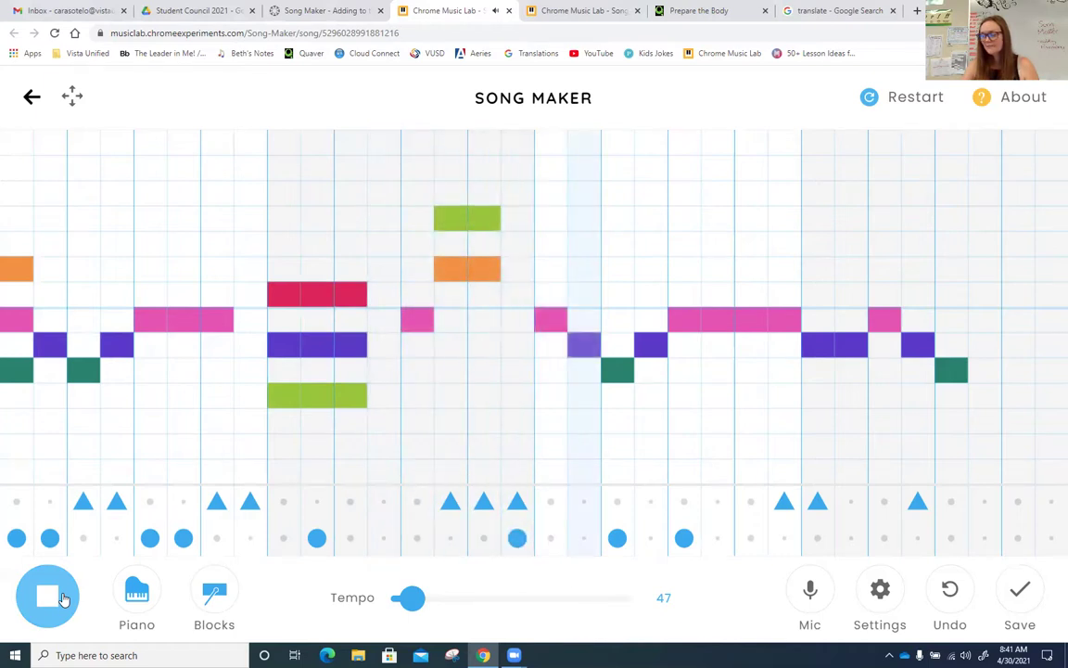
click(48, 596)
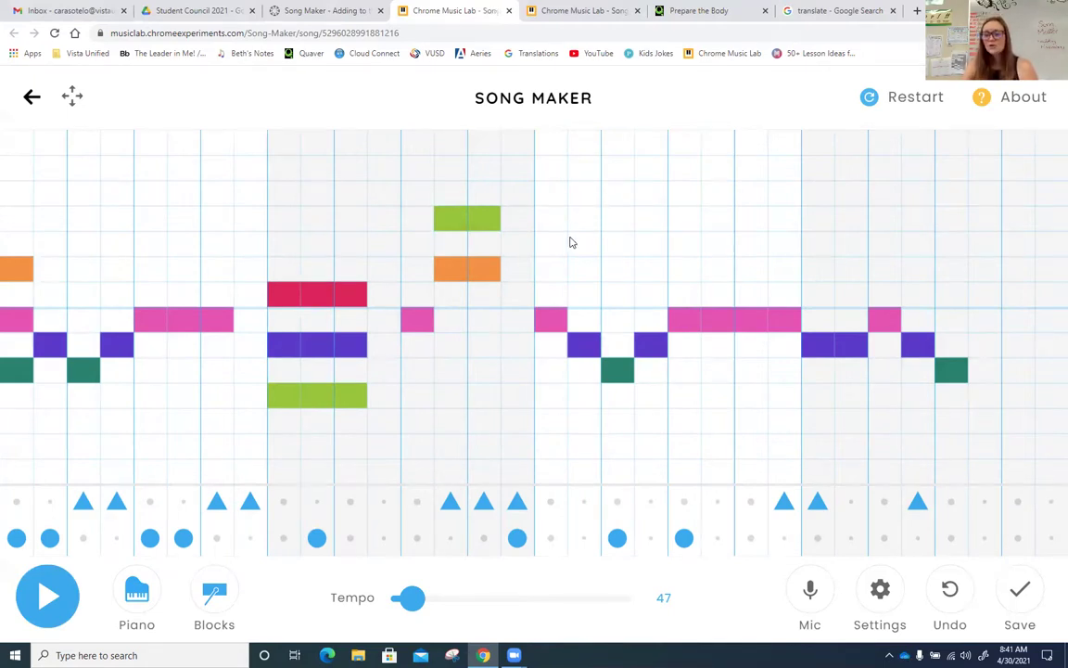
click(486, 222)
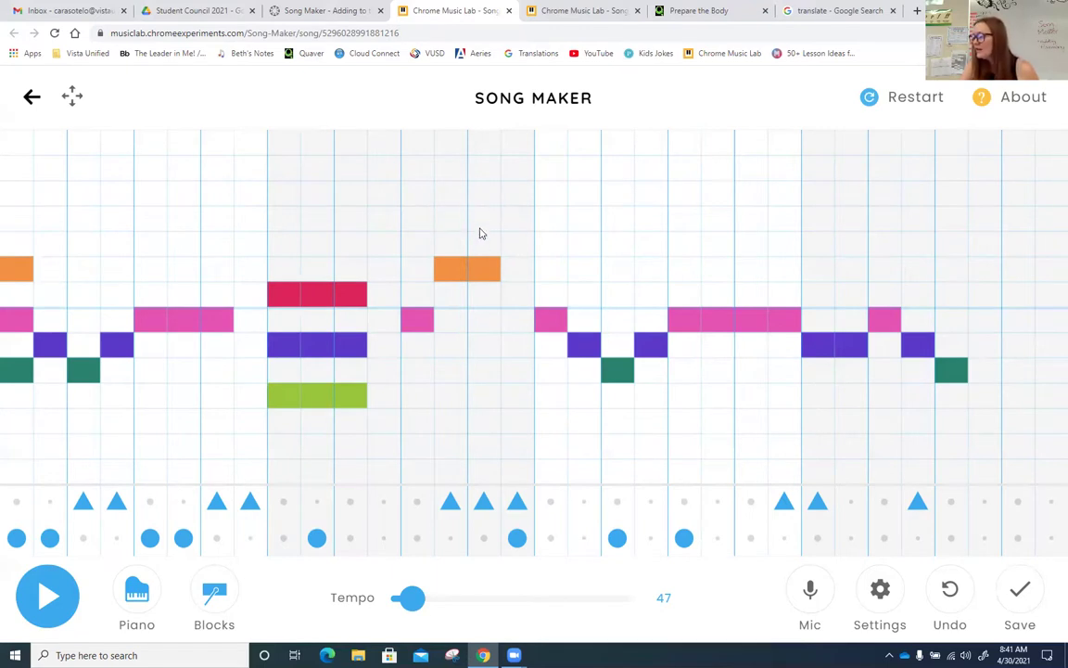
click(451, 193)
click(481, 194)
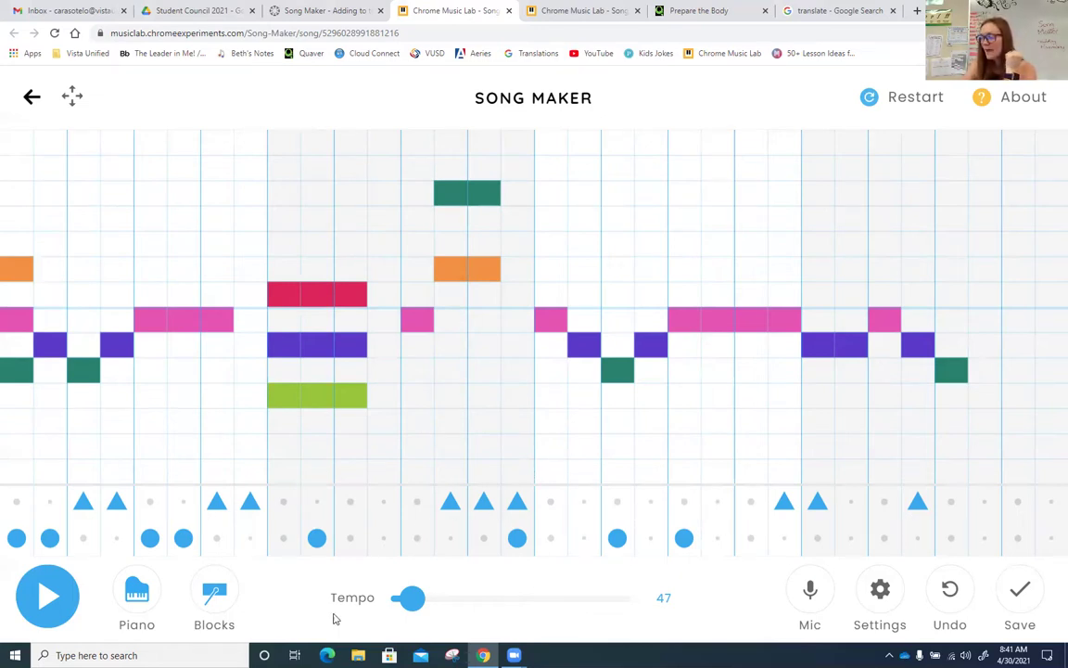
- Switch sounds to Strings and Kit, set tempo to 61, and play the song through once
click(165, 597)
click(223, 599)
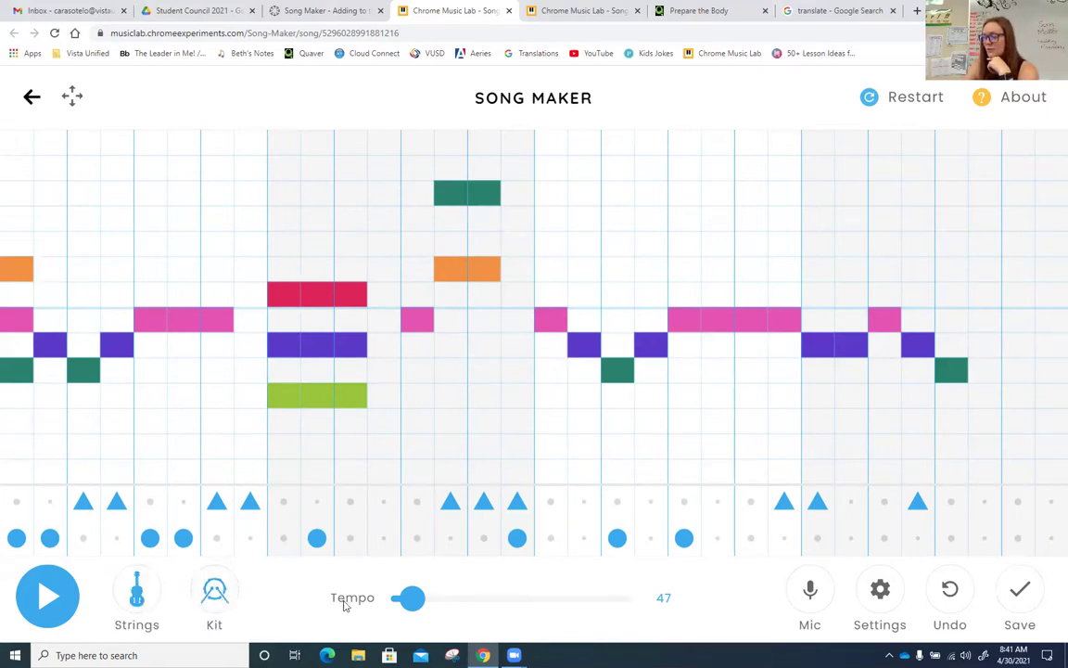
drag(410, 598, 457, 603)
click(48, 598)
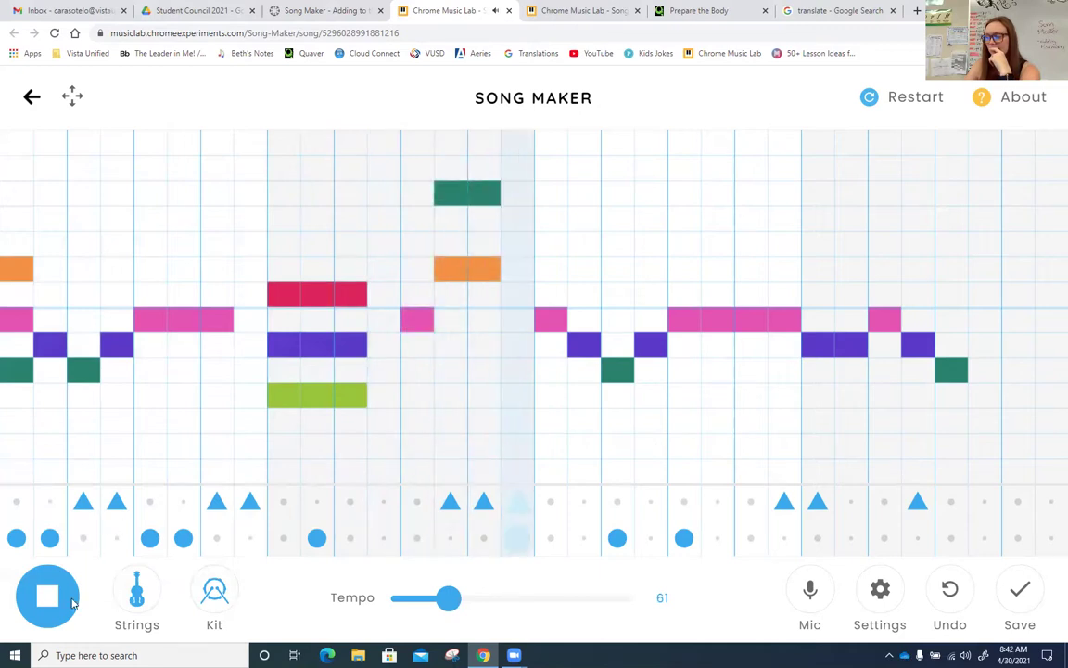
click(47, 596)
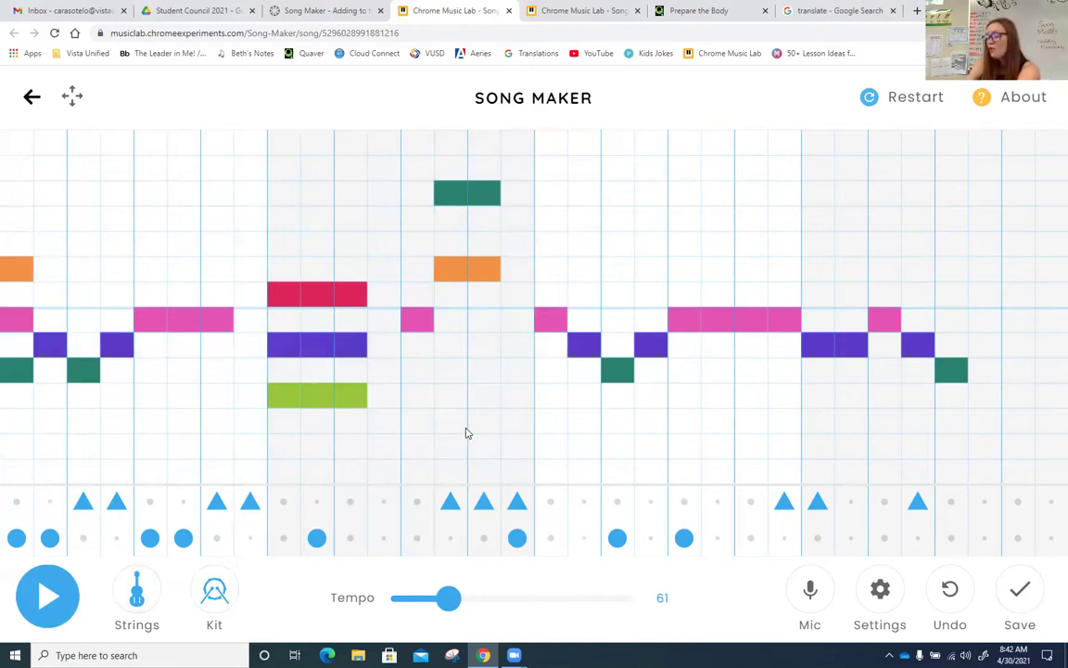
- Save the song, copy its shareable link, and close the saved-song dialog
click(1024, 593)
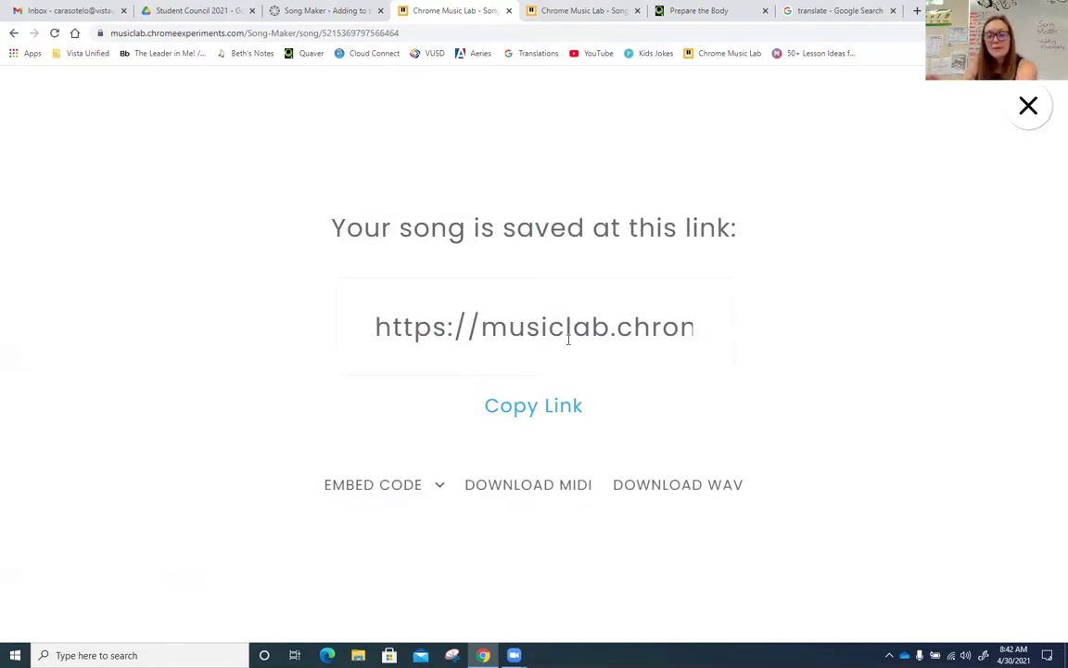
click(558, 408)
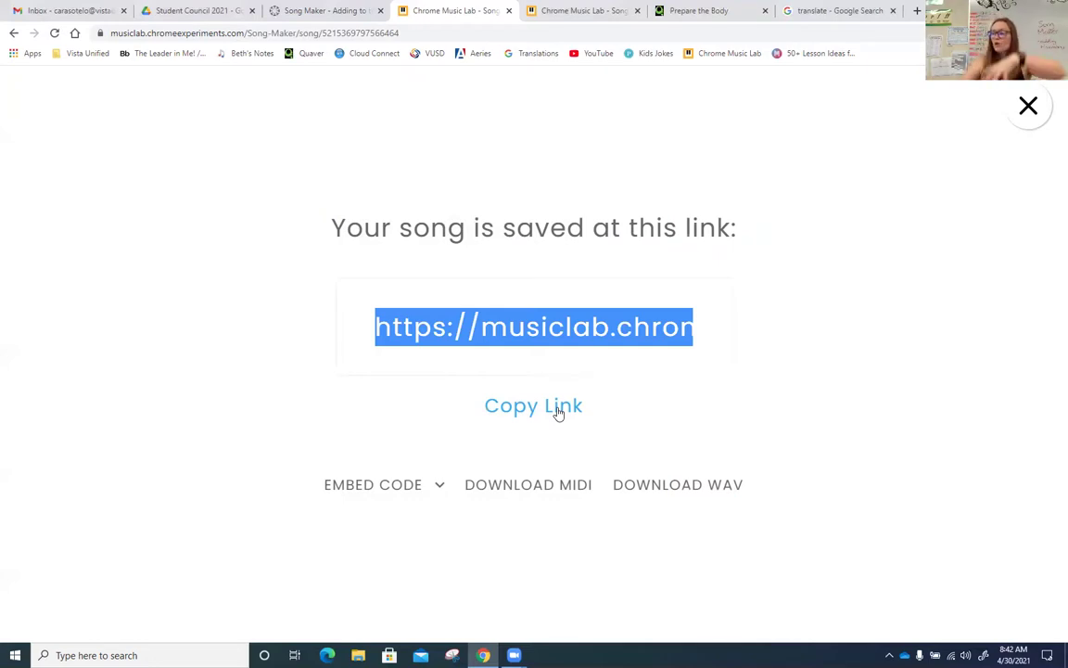
click(1029, 105)
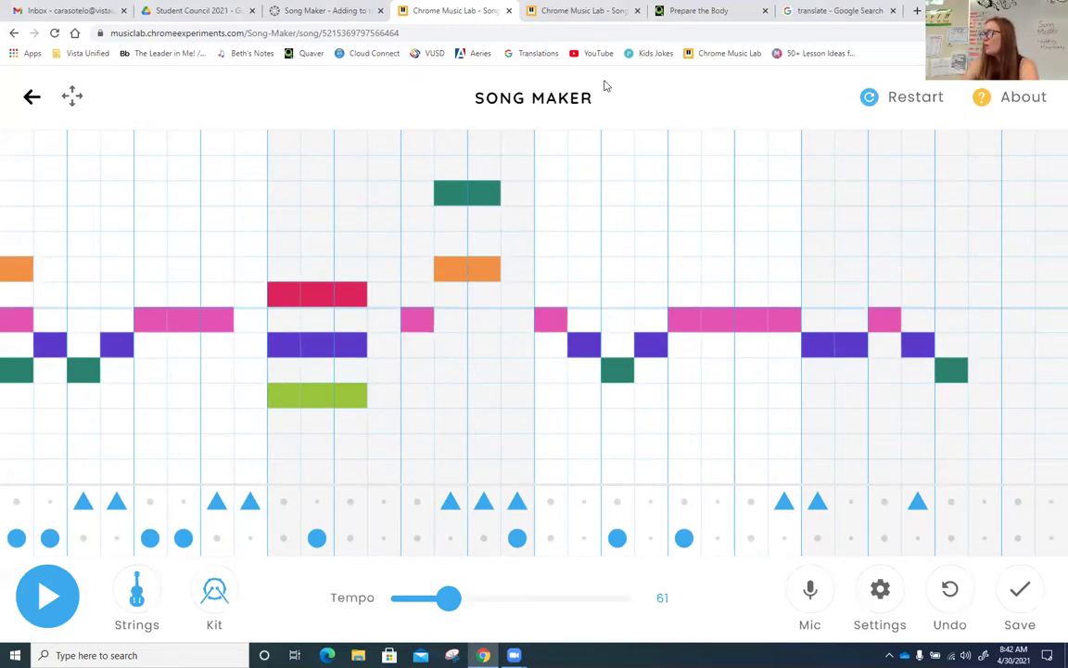
- In Settings, increase Length from 4 to 8 bars and leave the Scale on Major
click(878, 603)
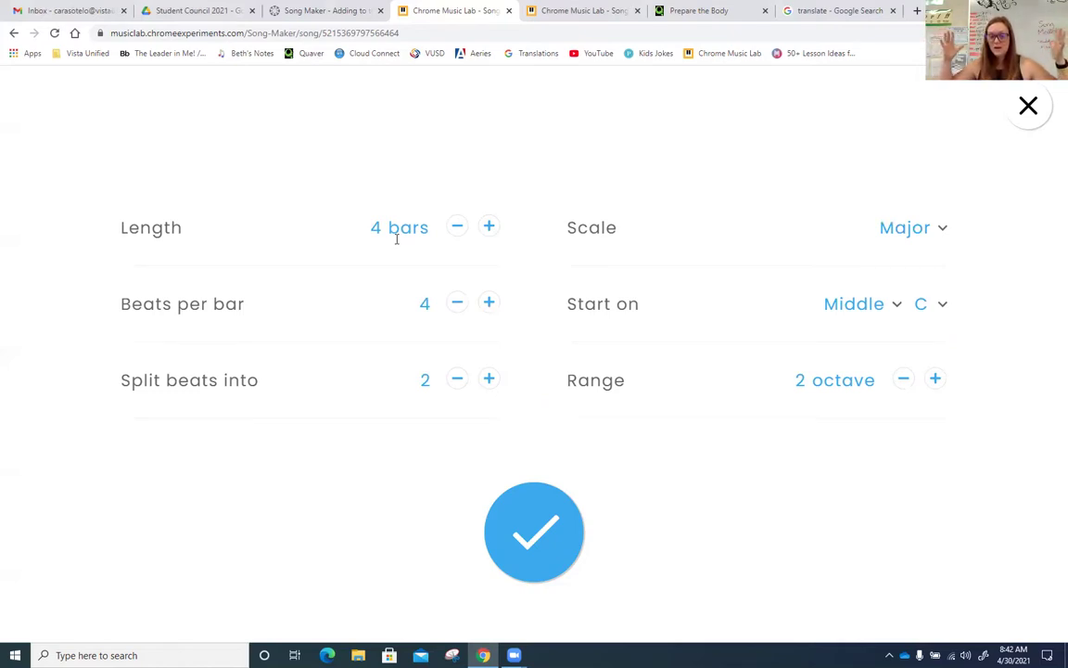
click(491, 229)
click(492, 235)
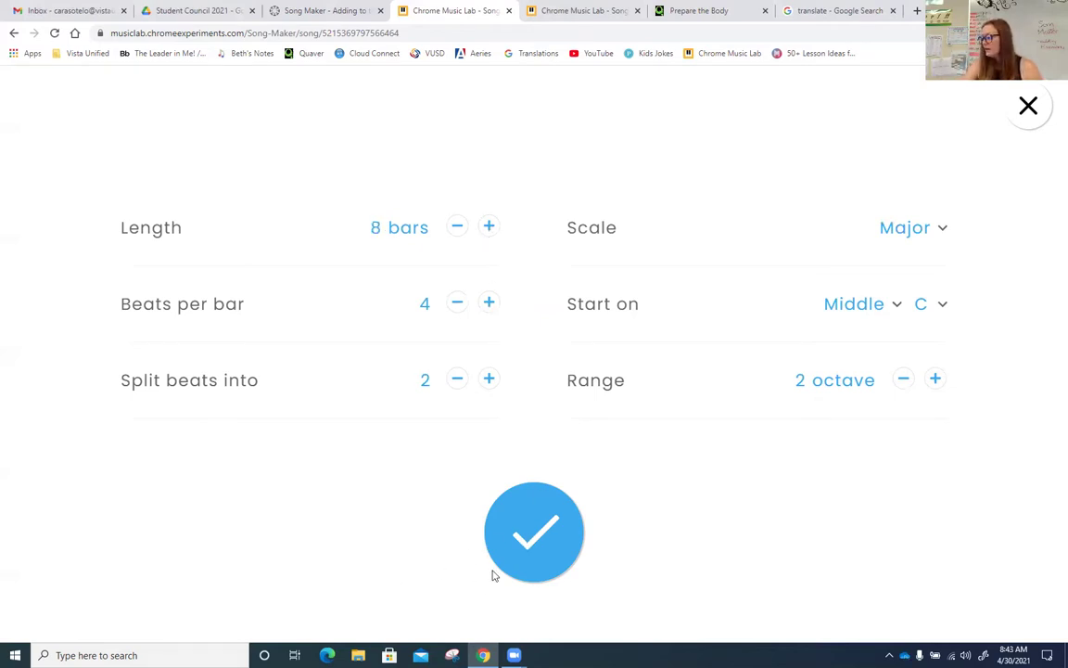
click(945, 229)
click(742, 178)
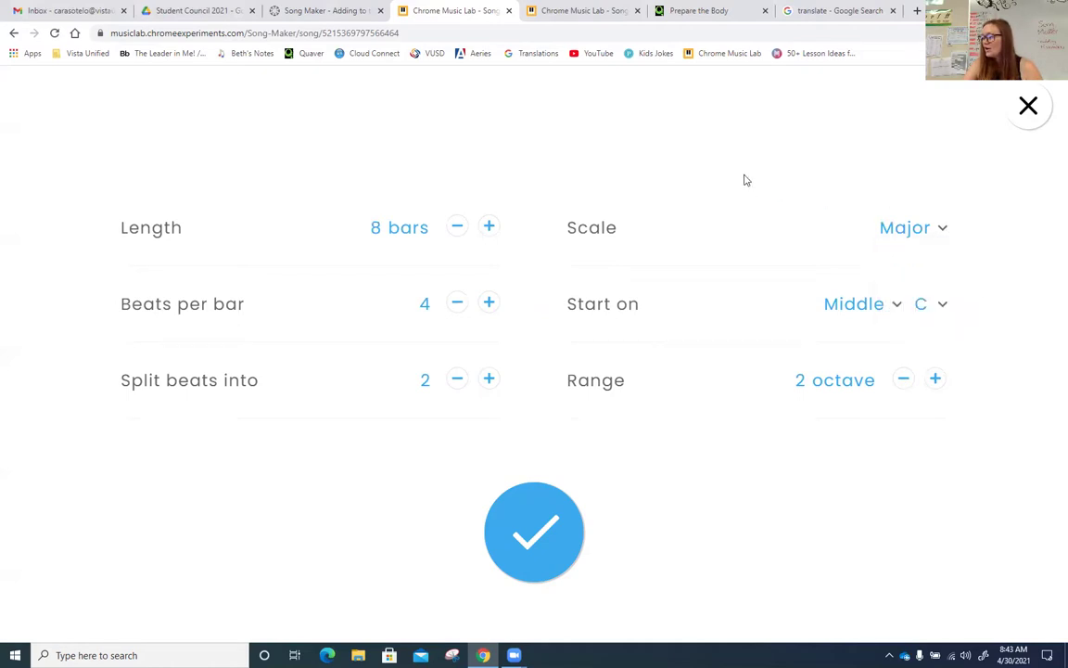
click(550, 544)
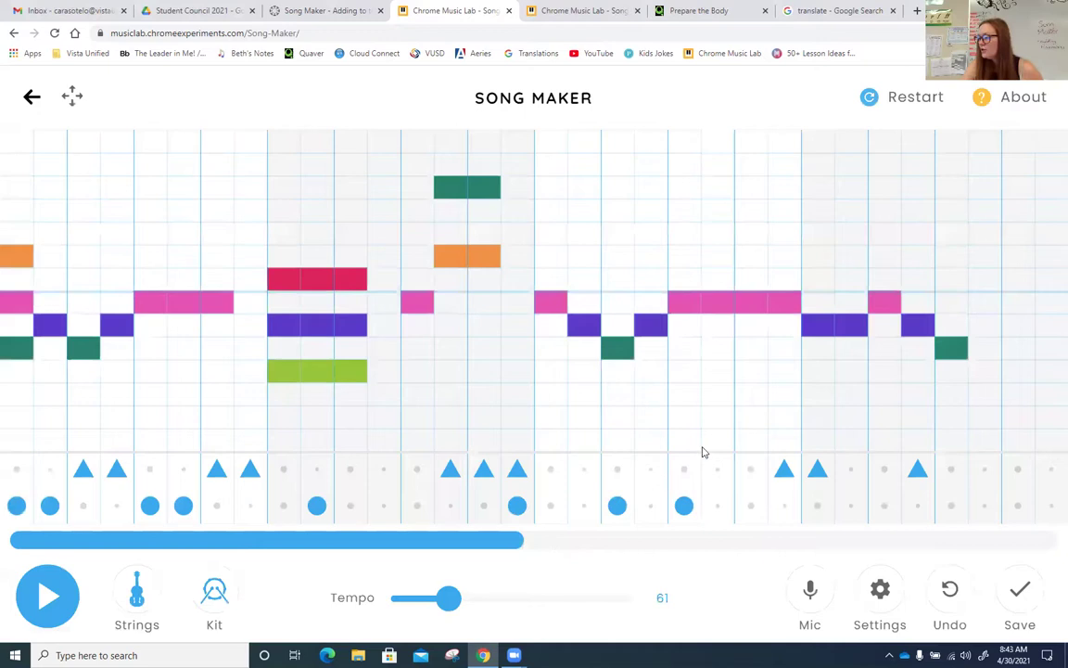
drag(413, 544, 334, 615)
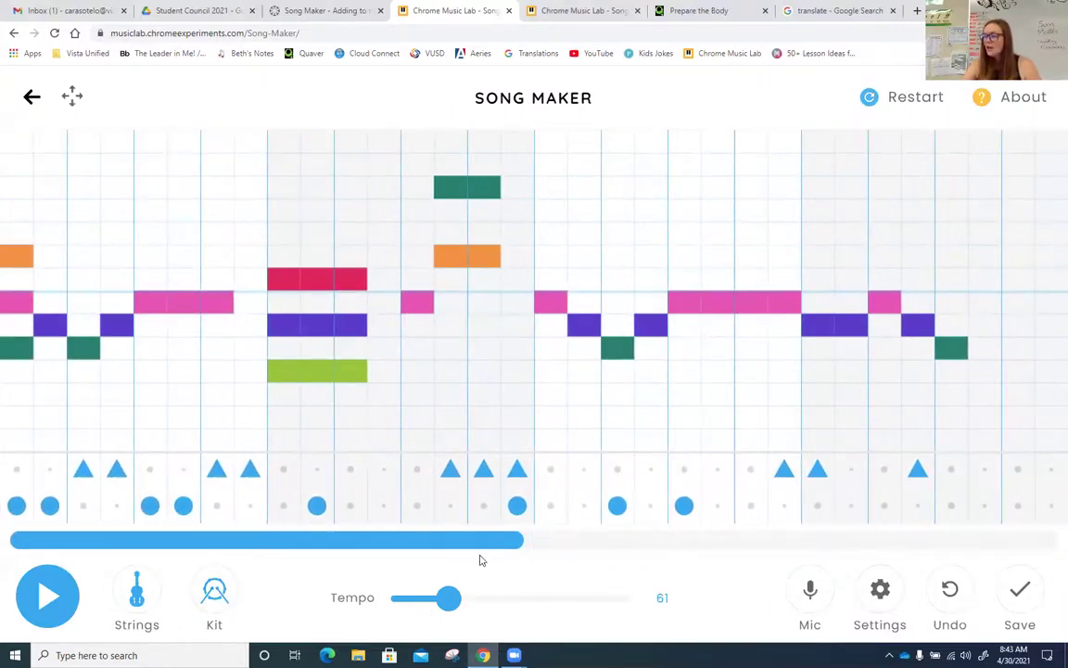
drag(496, 547, 330, 594)
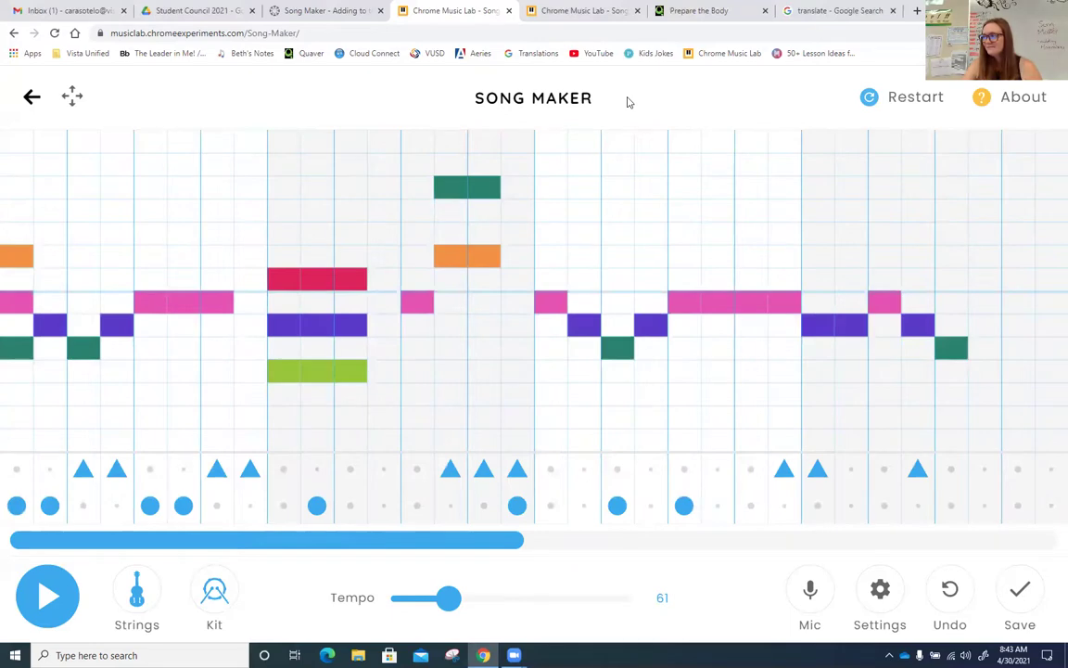